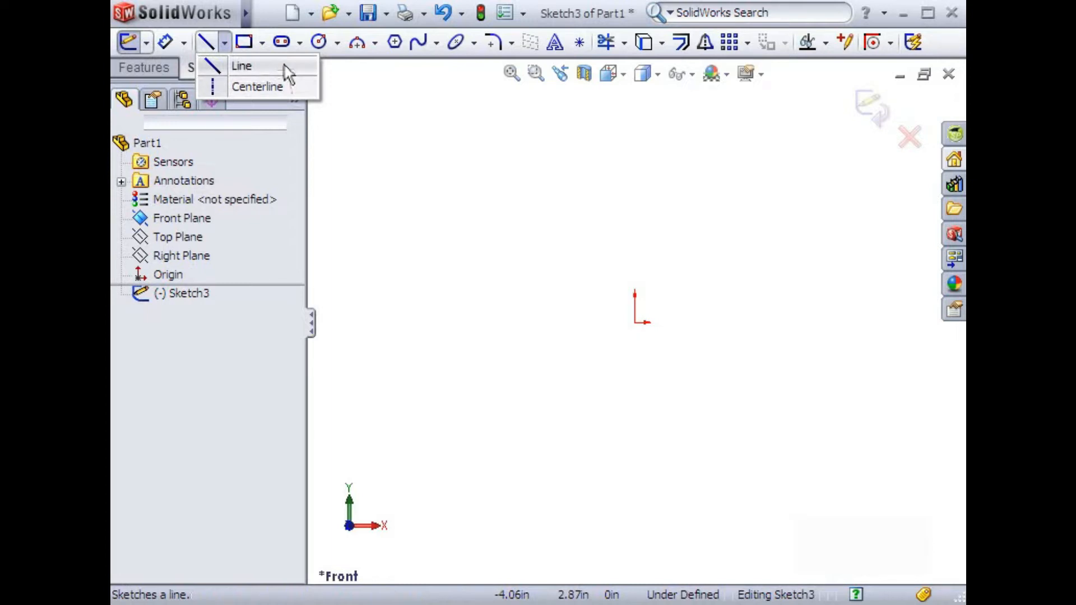
pyautogui.click(284, 66)
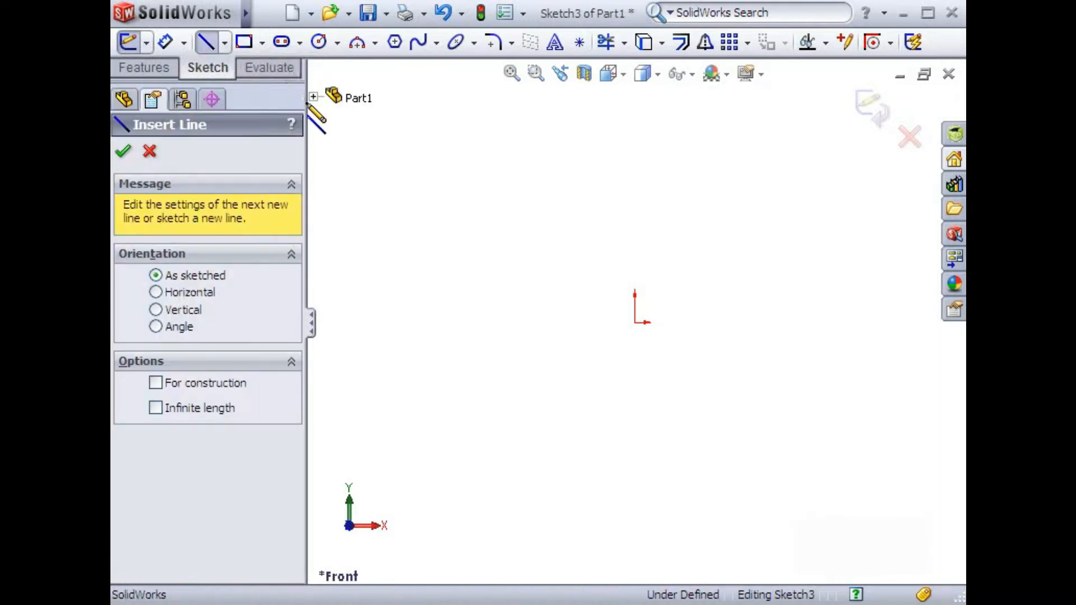
pyautogui.click(213, 41)
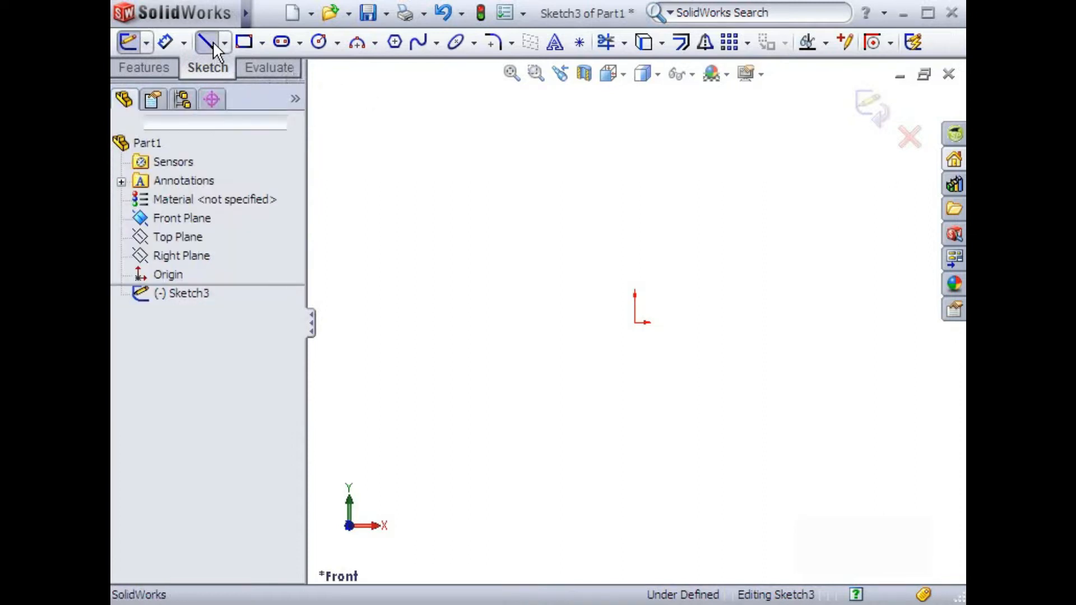
pyautogui.click(213, 42)
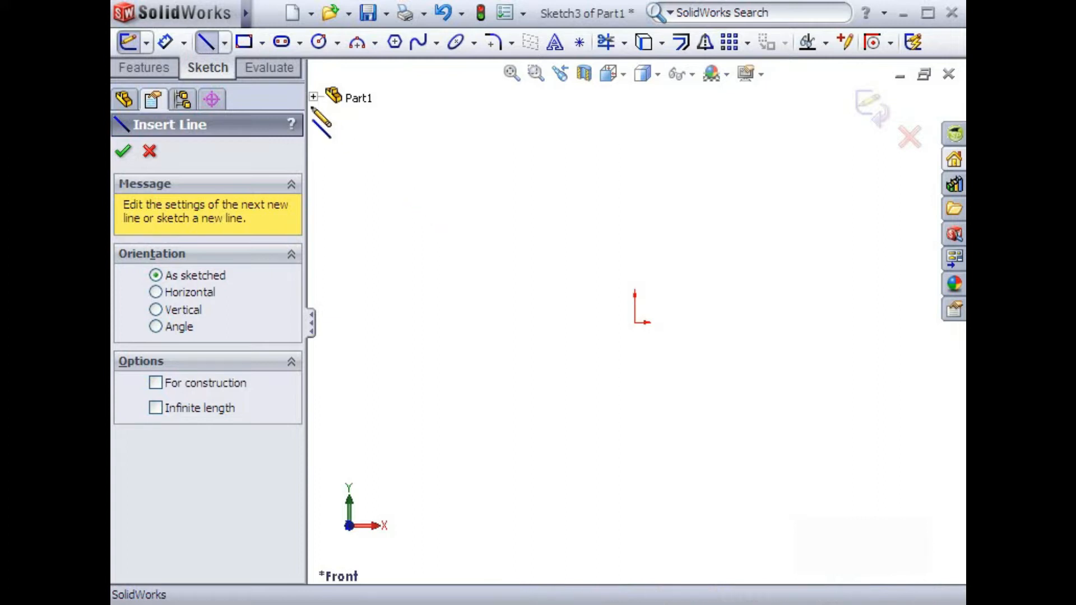
pyautogui.click(243, 42)
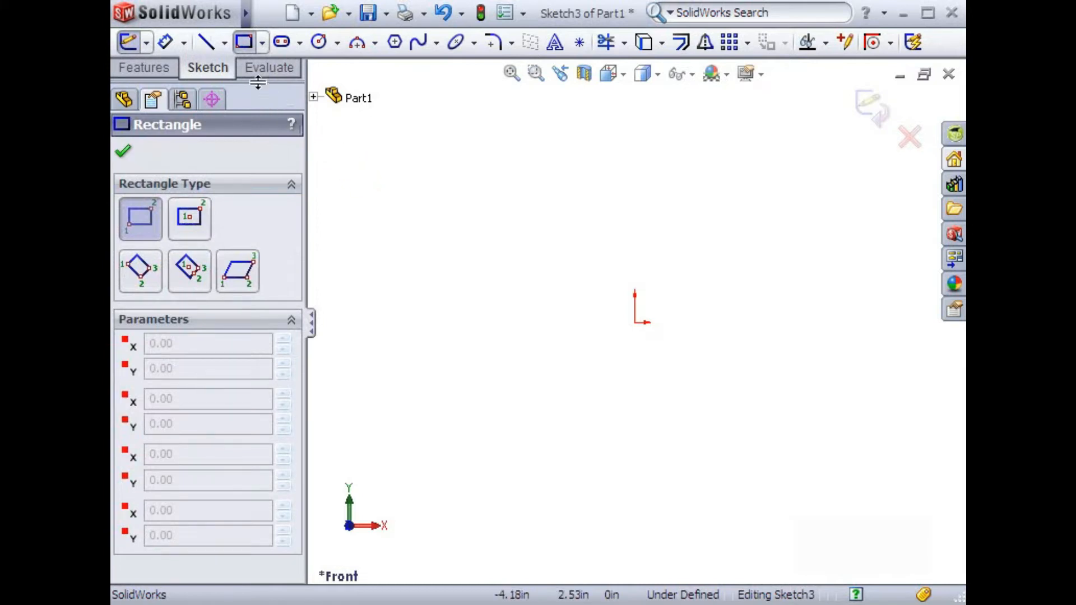
# Sketch a connected zigzag of four lines above the origin, its first two segments about 2.1 in and 1.1 in long, and end the chain.
pyautogui.click(209, 40)
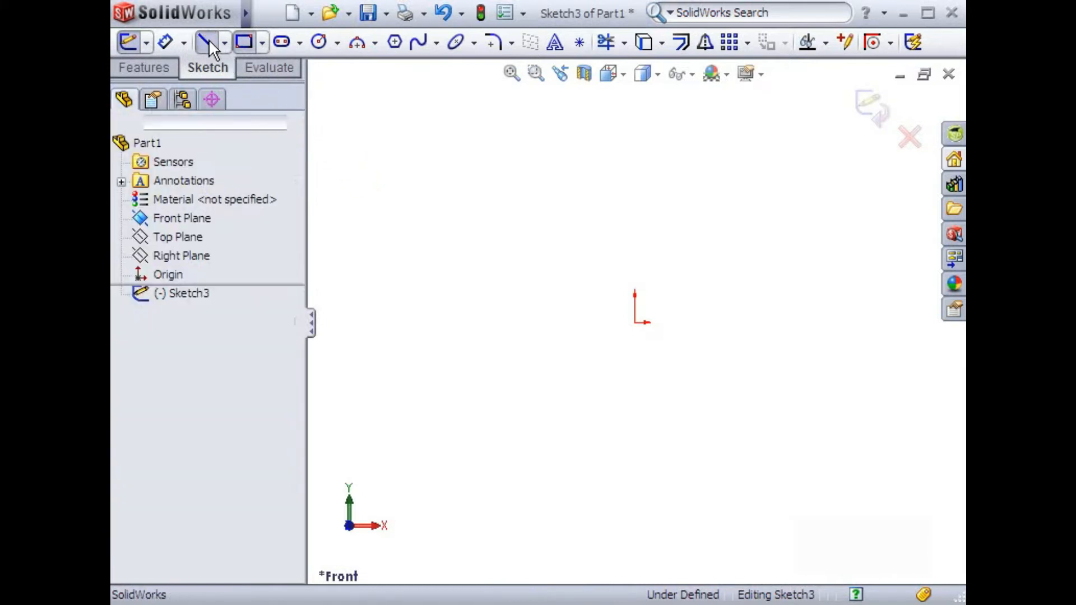
pyautogui.click(367, 231)
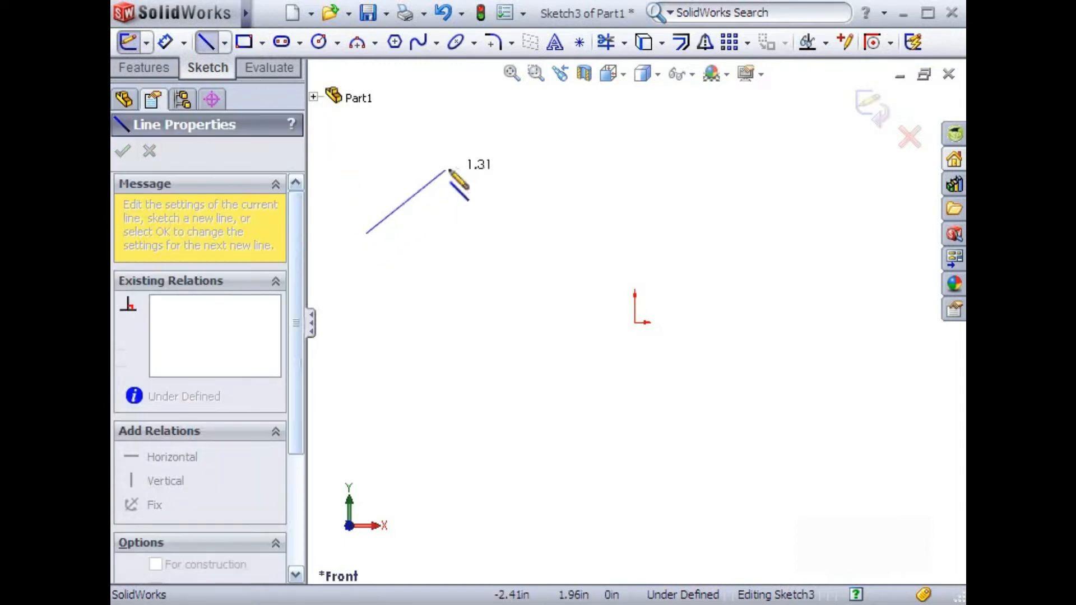
pyautogui.click(502, 140)
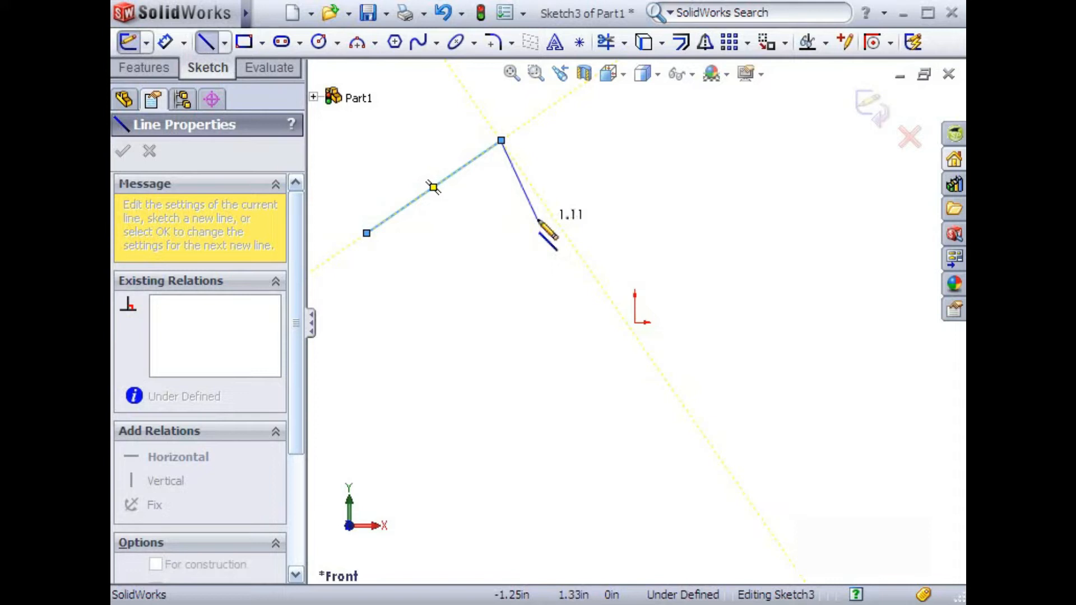
pyautogui.click(537, 218)
pyautogui.click(635, 152)
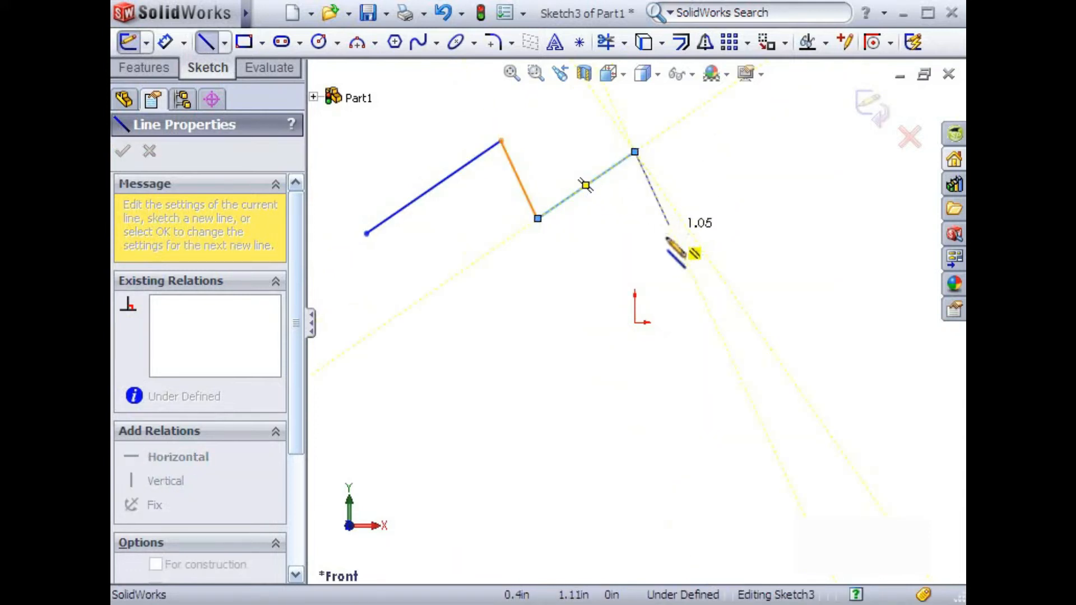
pyautogui.click(666, 251)
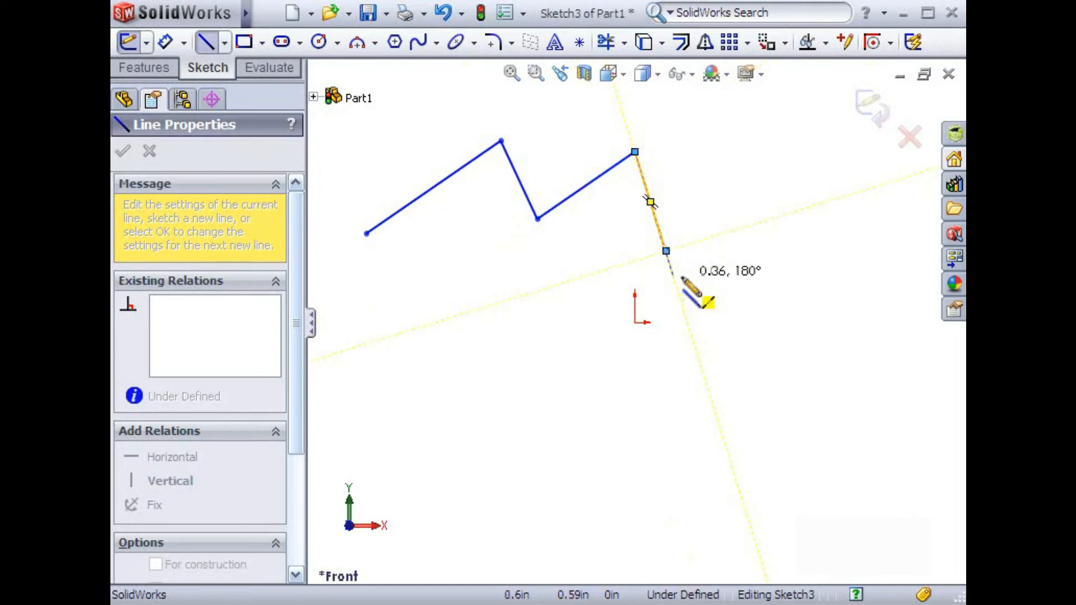
pyautogui.rightClick(716, 279)
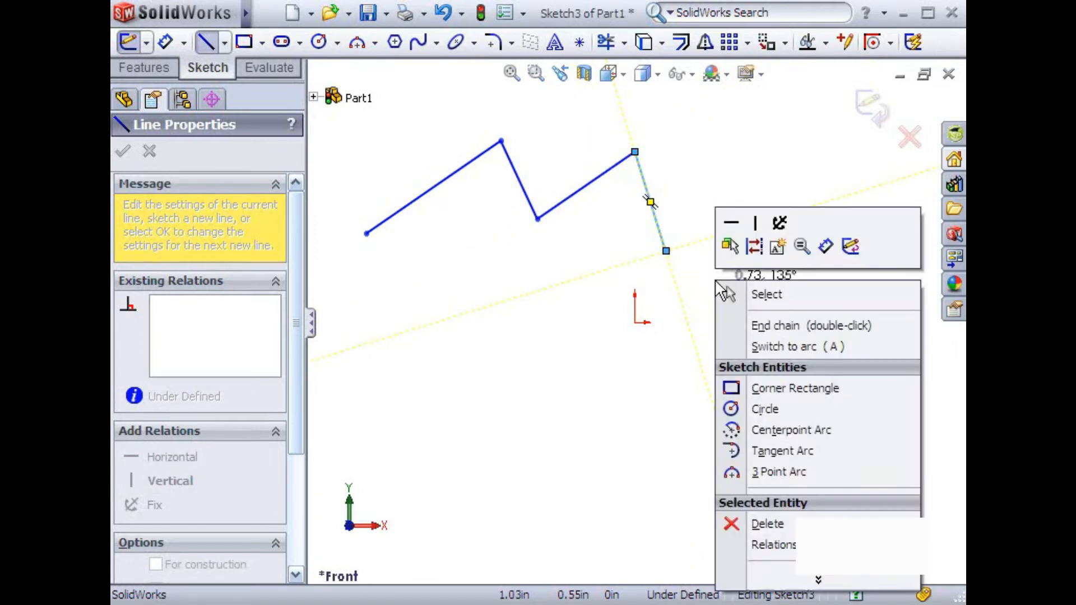
pyautogui.click(738, 322)
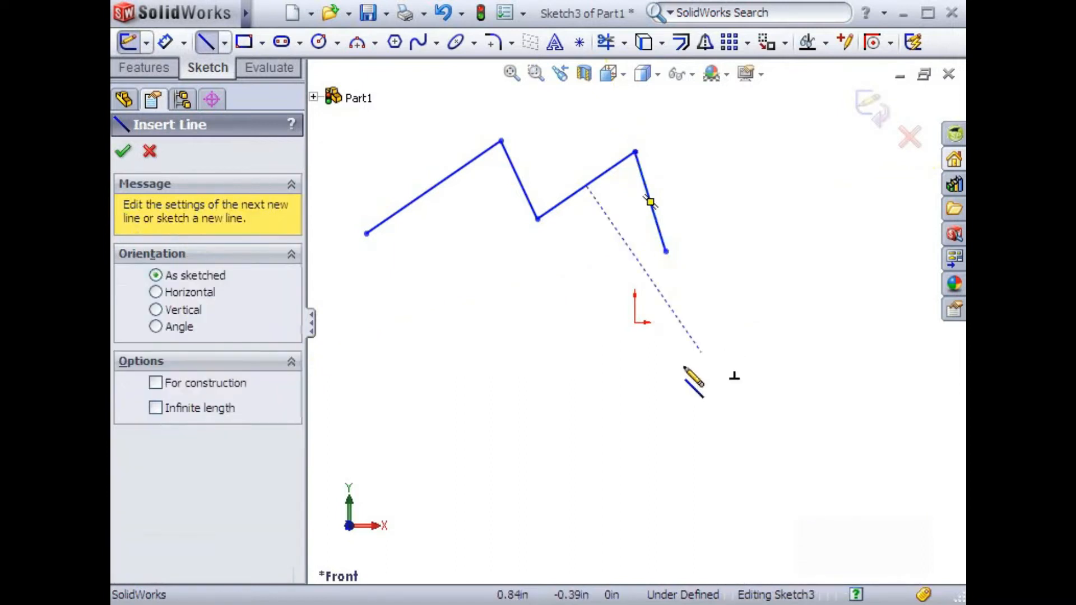
# Sketch two separate lines below the zigzag: one sloping upward below the origin, and one sloping downward at the lower left, about 2.29 in long.
pyautogui.click(634, 397)
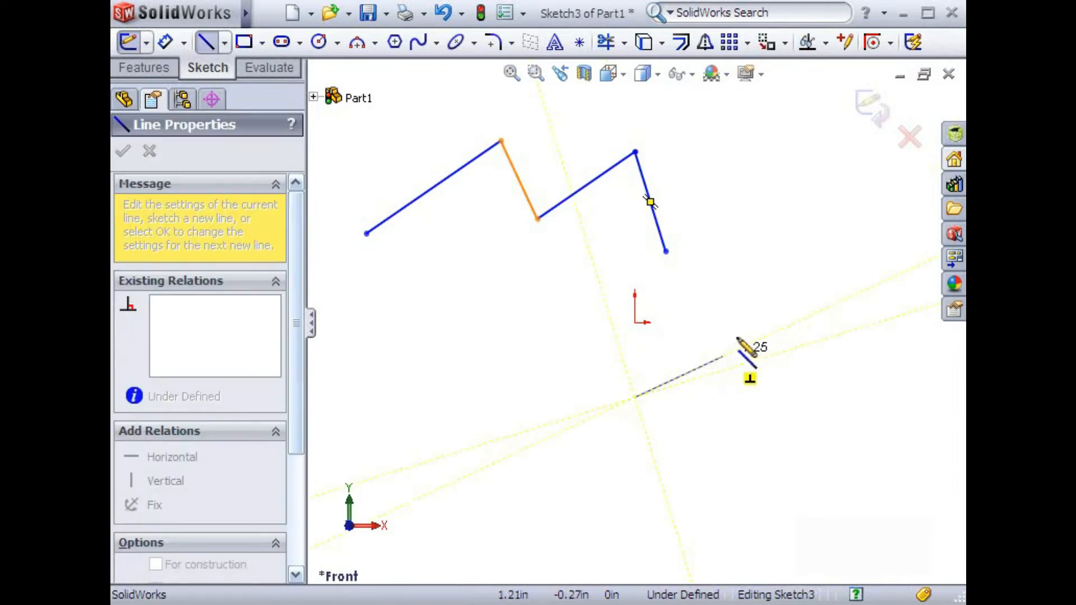
pyautogui.click(748, 318)
pyautogui.press('Escape')
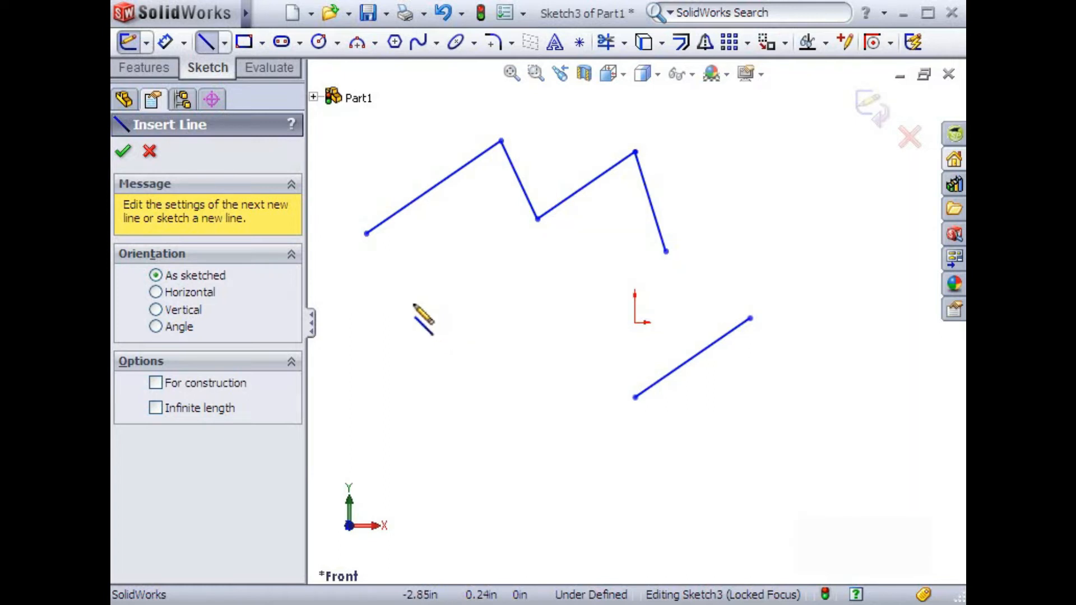
pyautogui.click(413, 305)
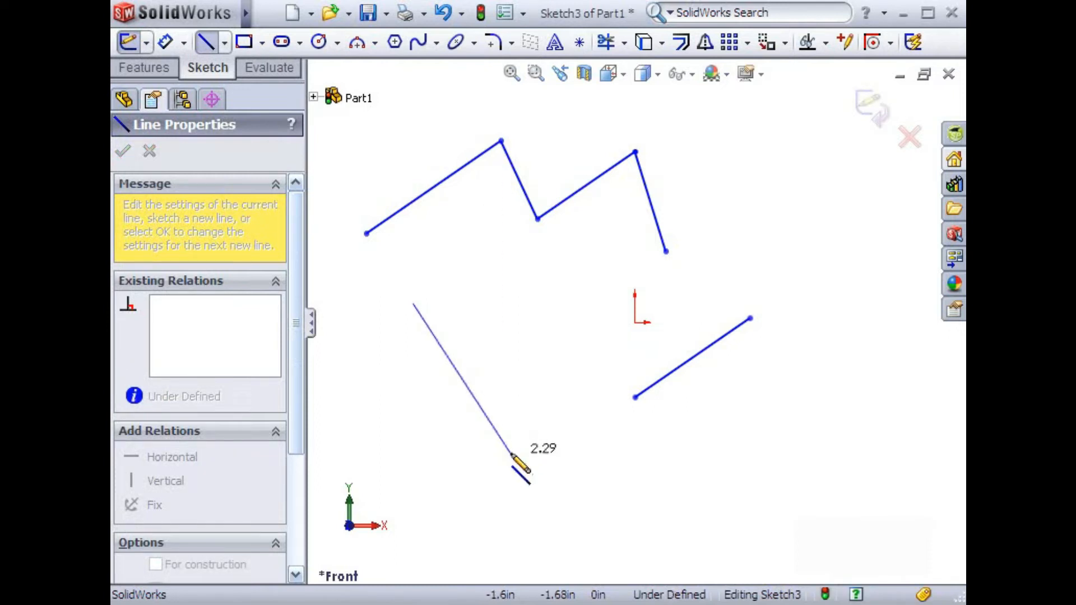
pyautogui.click(510, 452)
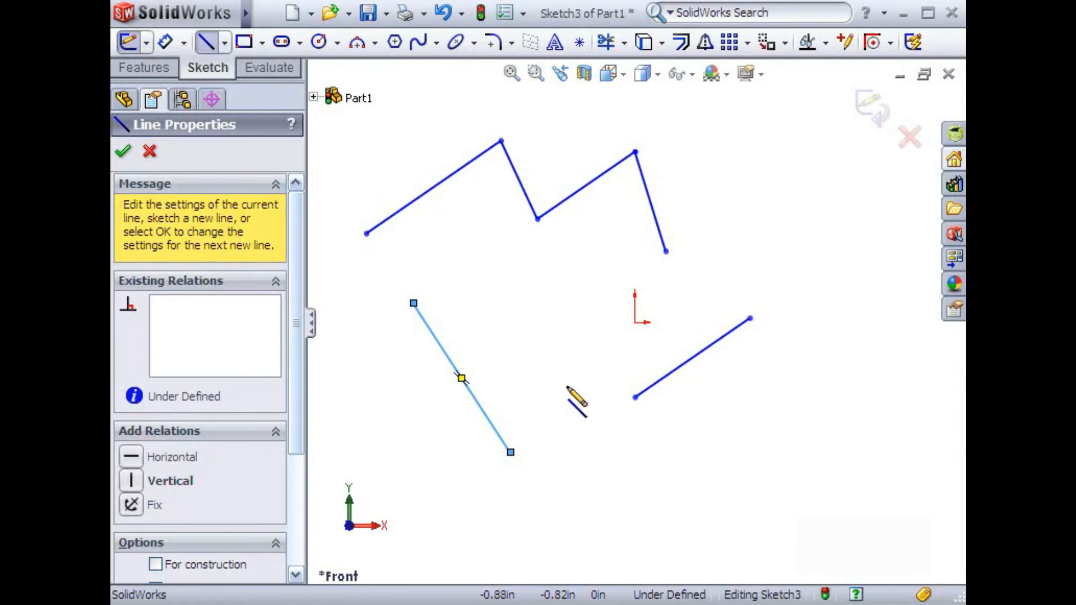
# Sketch a short line about 0.1 in long attached to the separate line below the origin, and leave the Line tool.
pyautogui.click(670, 371)
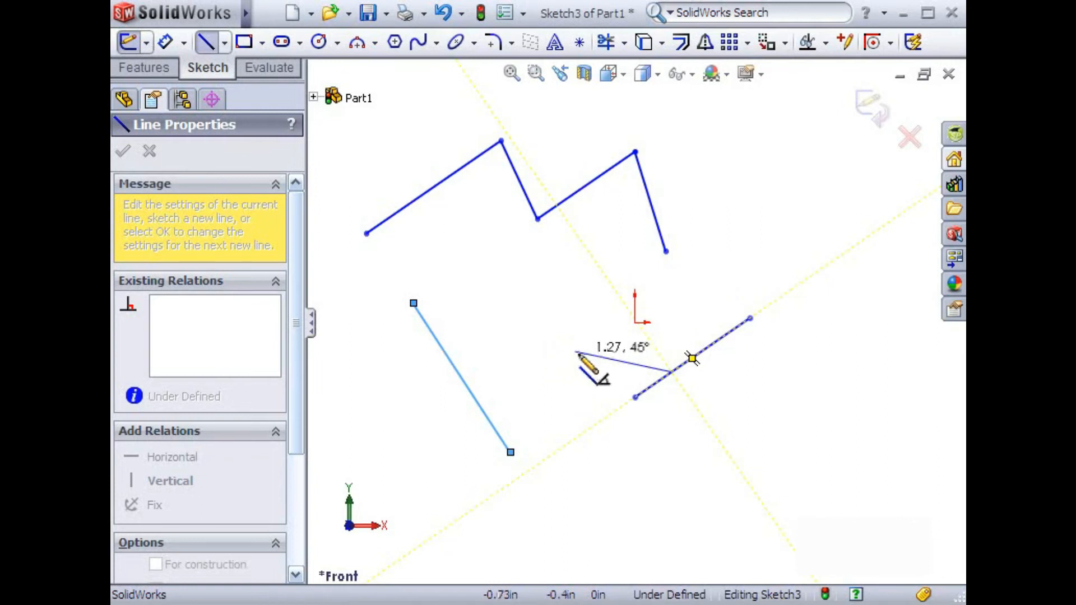
pyautogui.click(666, 367)
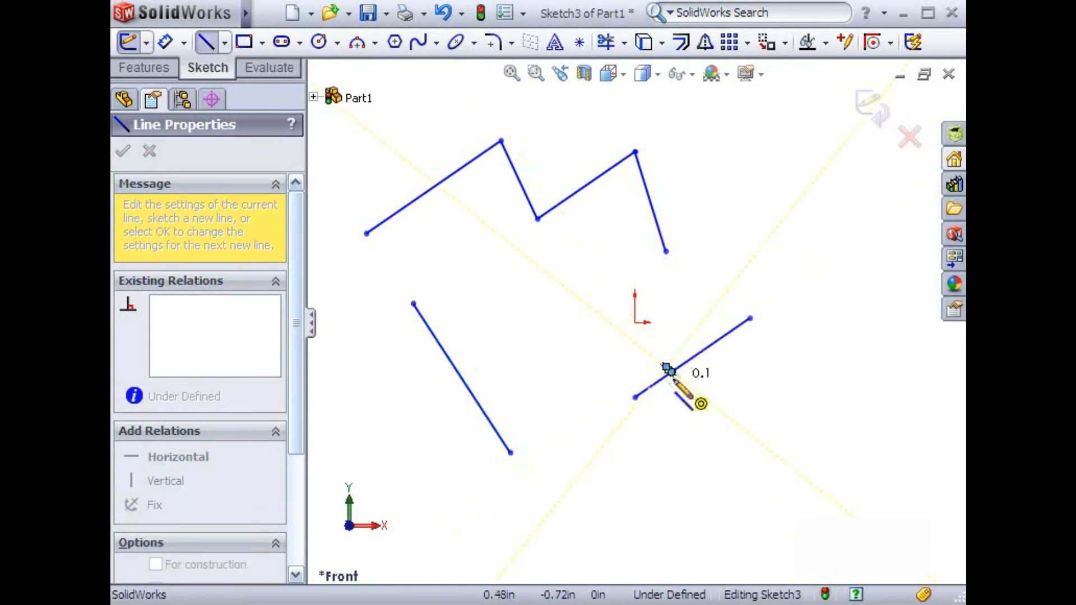
pyautogui.doubleClick(676, 383)
pyautogui.scroll(-5, 676, 386)
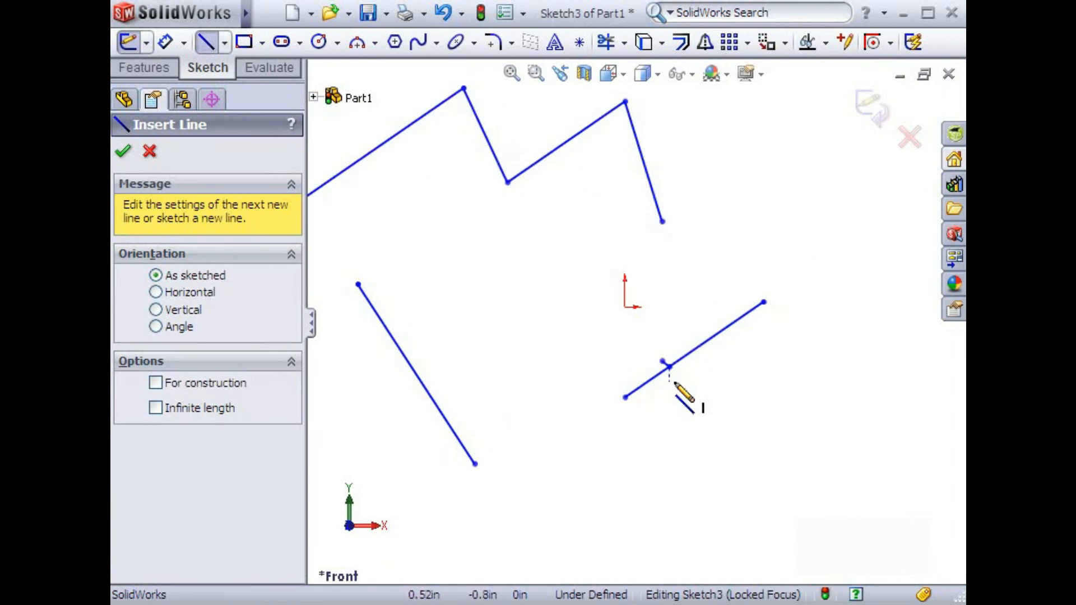
pyautogui.scroll(-5, 680, 392)
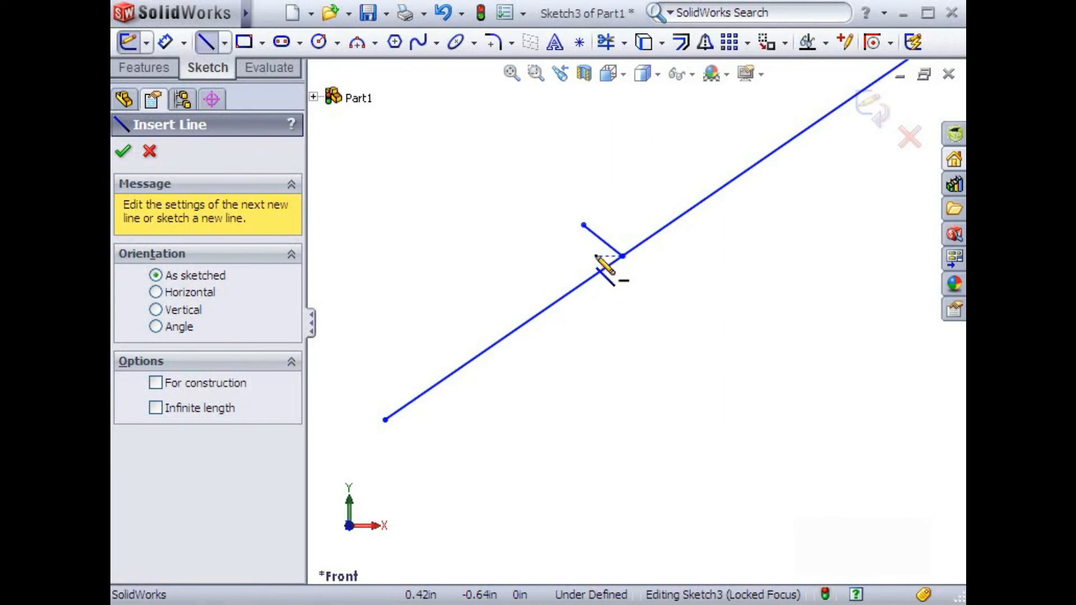
pyautogui.press('f')
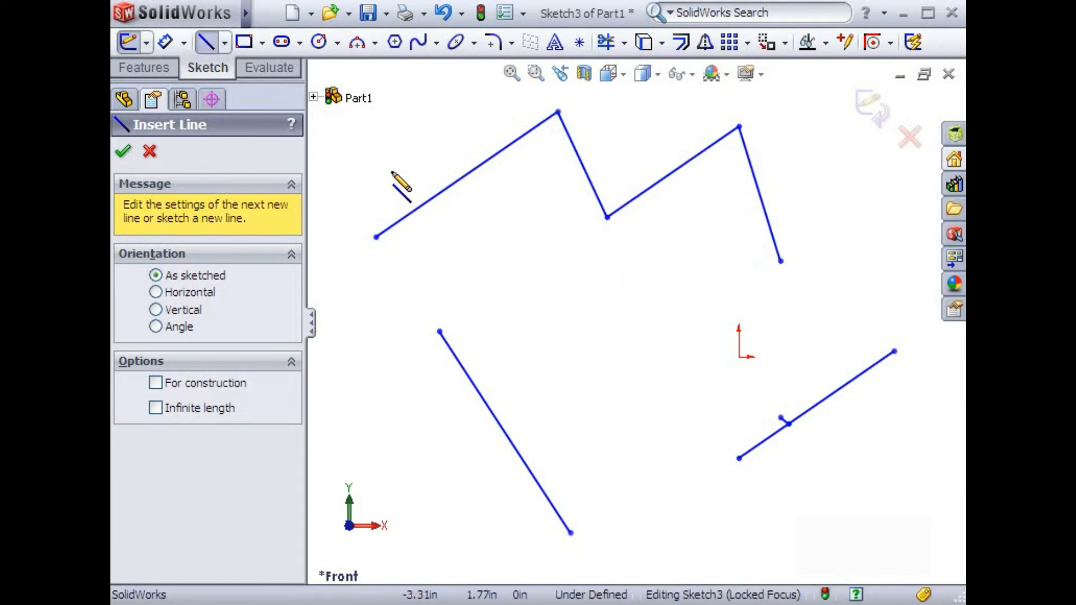
pyautogui.click(214, 41)
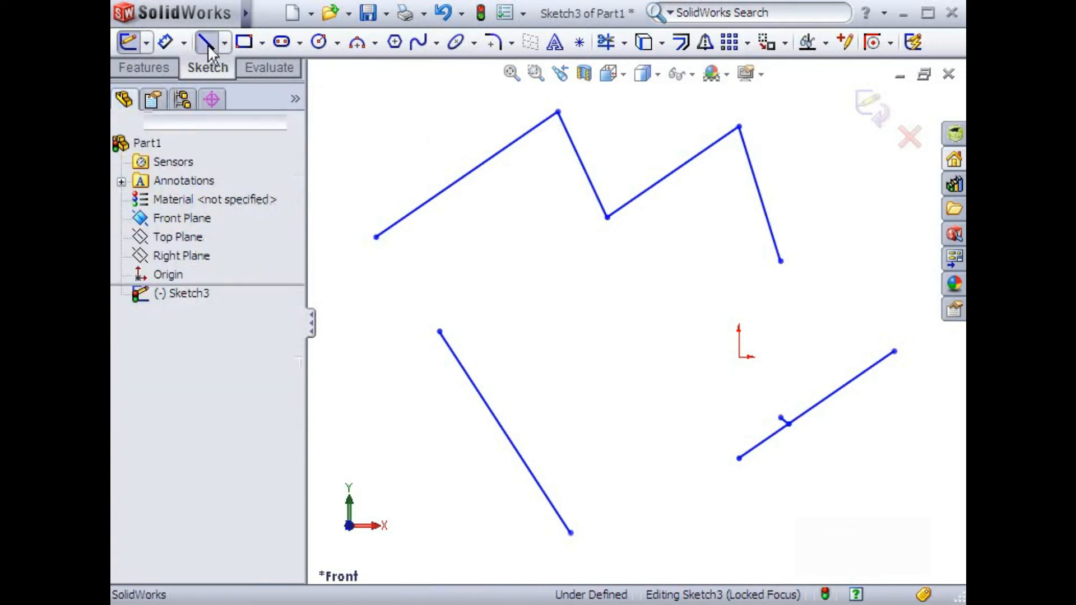
pyautogui.click(207, 44)
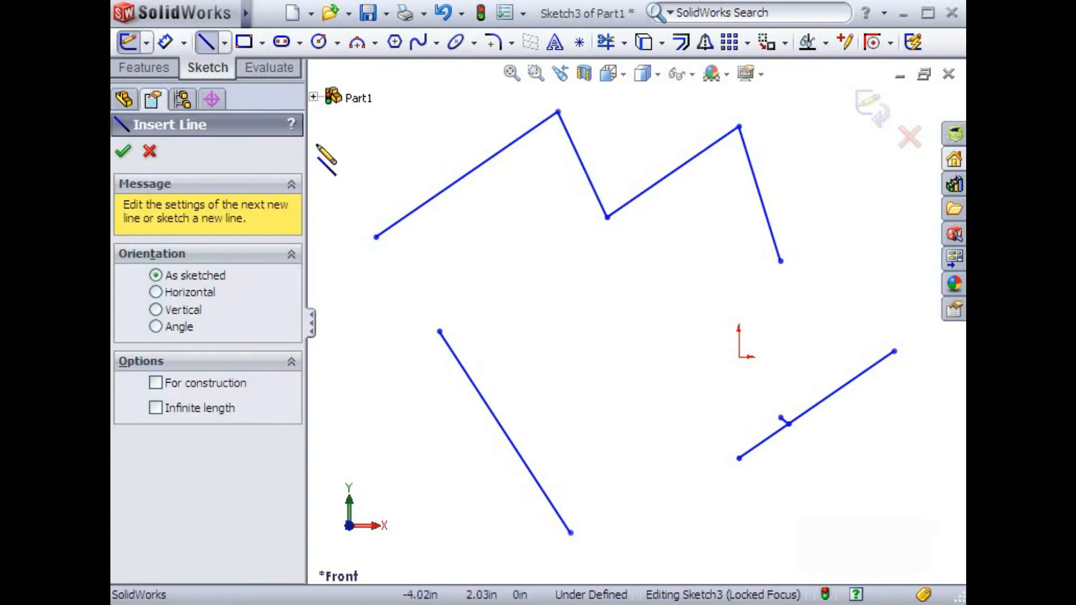
pyautogui.rightClick(475, 235)
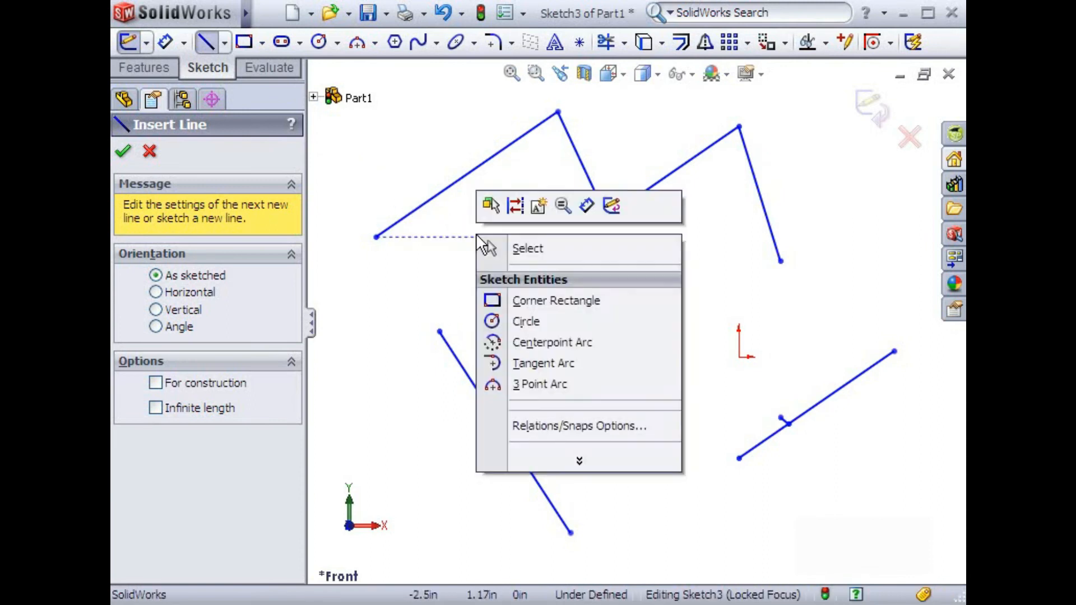
pyautogui.click(550, 246)
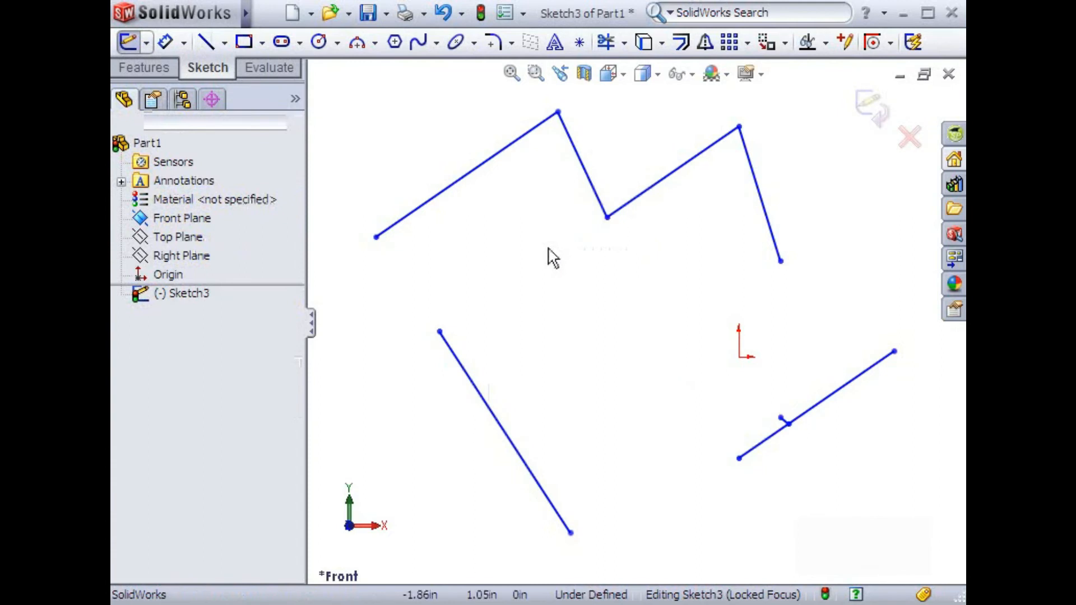
pyautogui.click(205, 46)
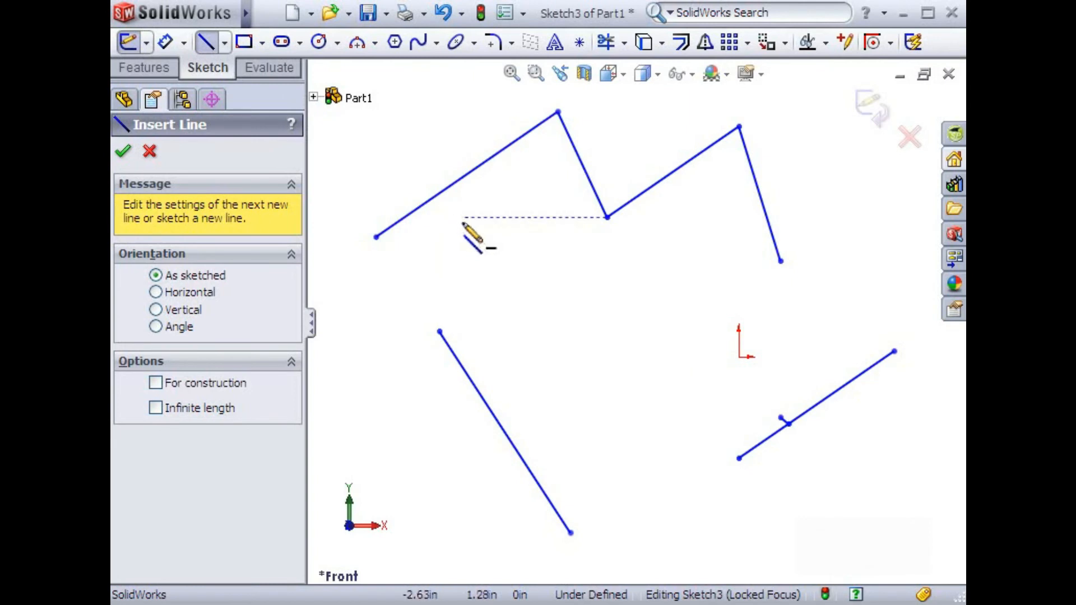
pyautogui.press('Escape')
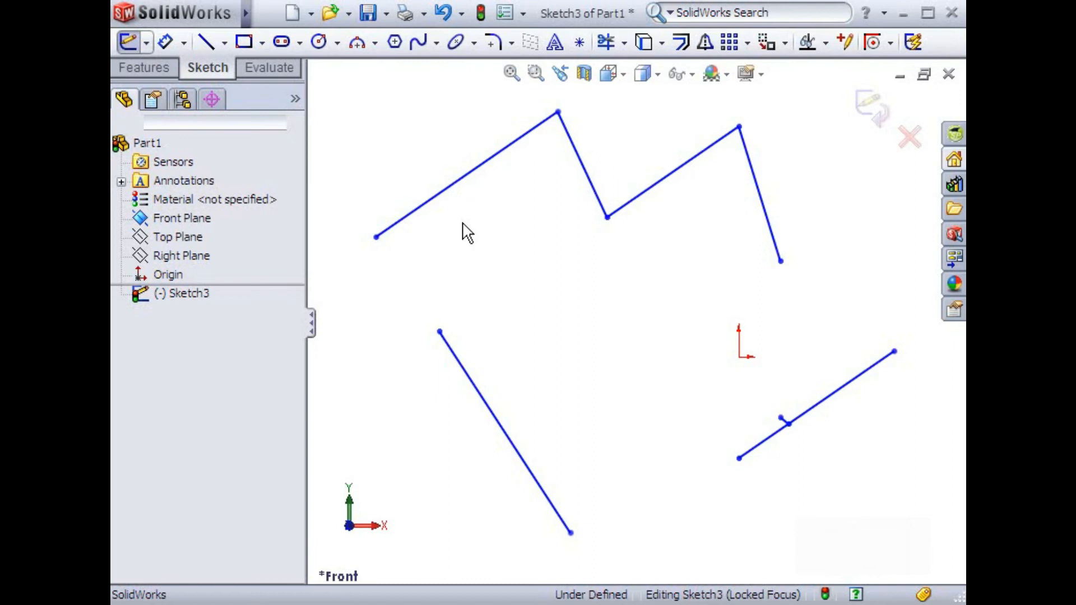
# Delete the separate lower-left line and the first two lines of the zigzag chain.
pyautogui.click(457, 358)
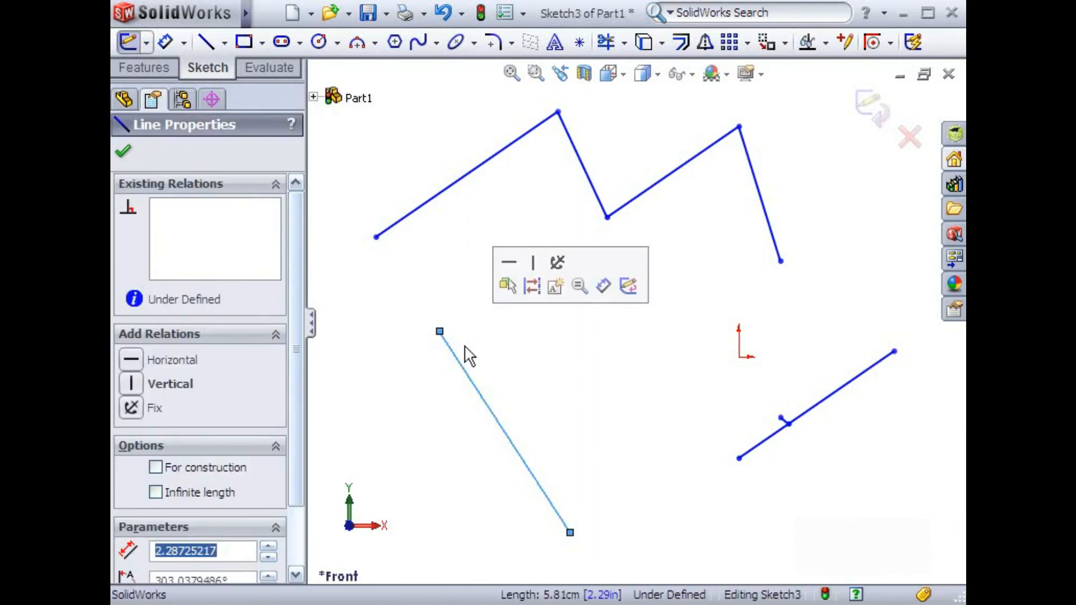
pyautogui.press('Delete')
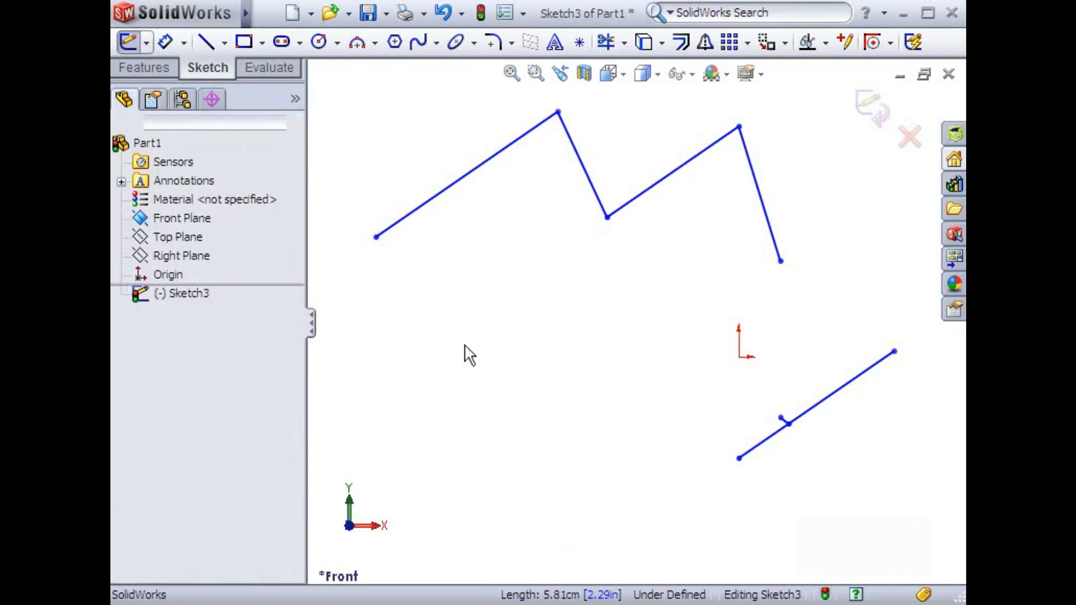
pyautogui.click(491, 171)
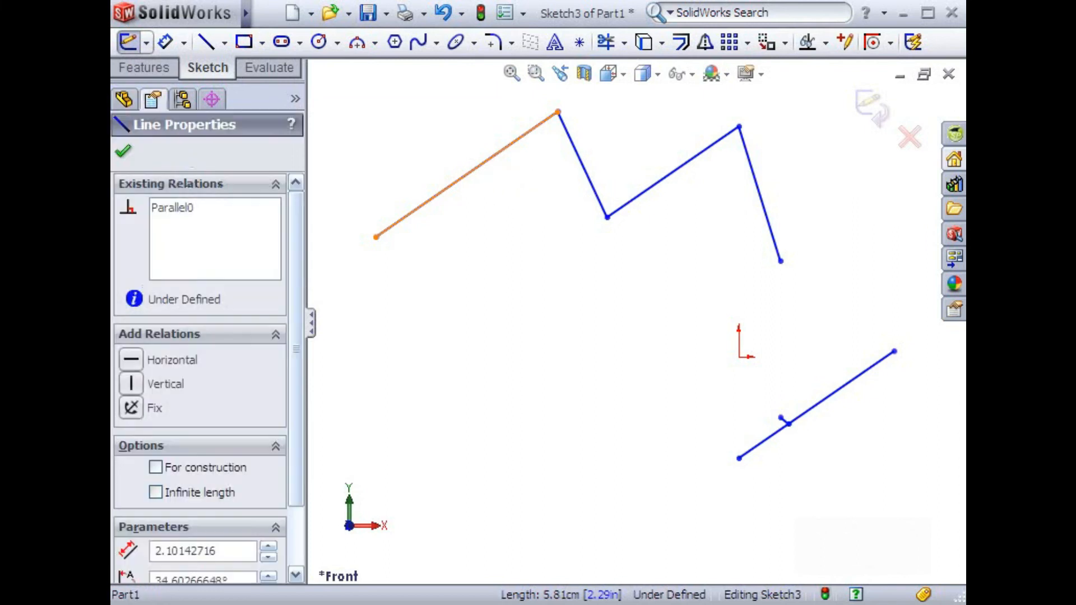
pyautogui.keyDown('ctrl'); pyautogui.click(589, 174); pyautogui.keyUp('ctrl')
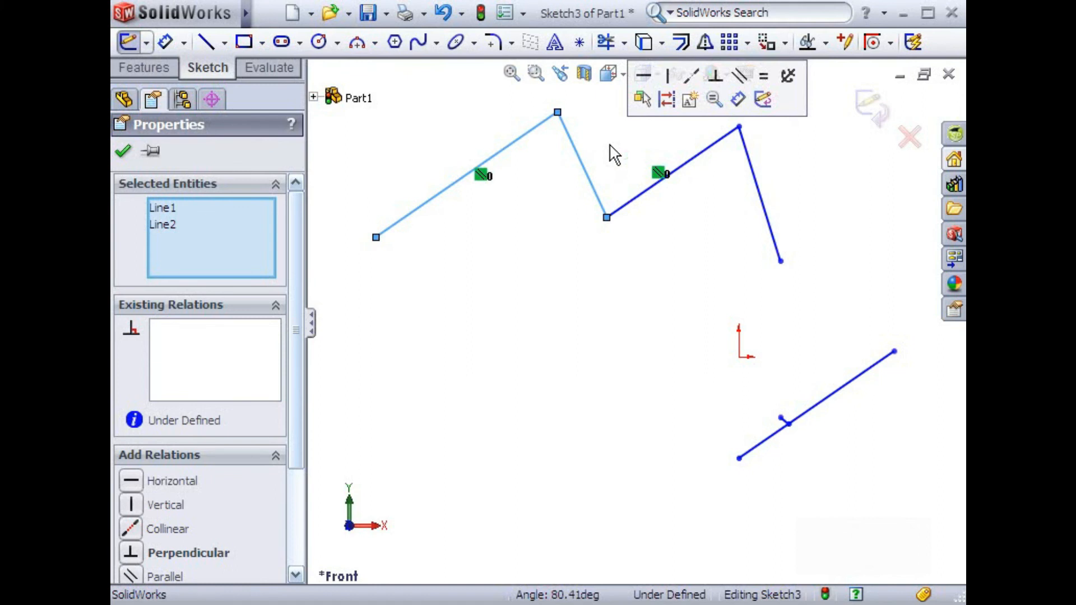
pyautogui.press('Delete')
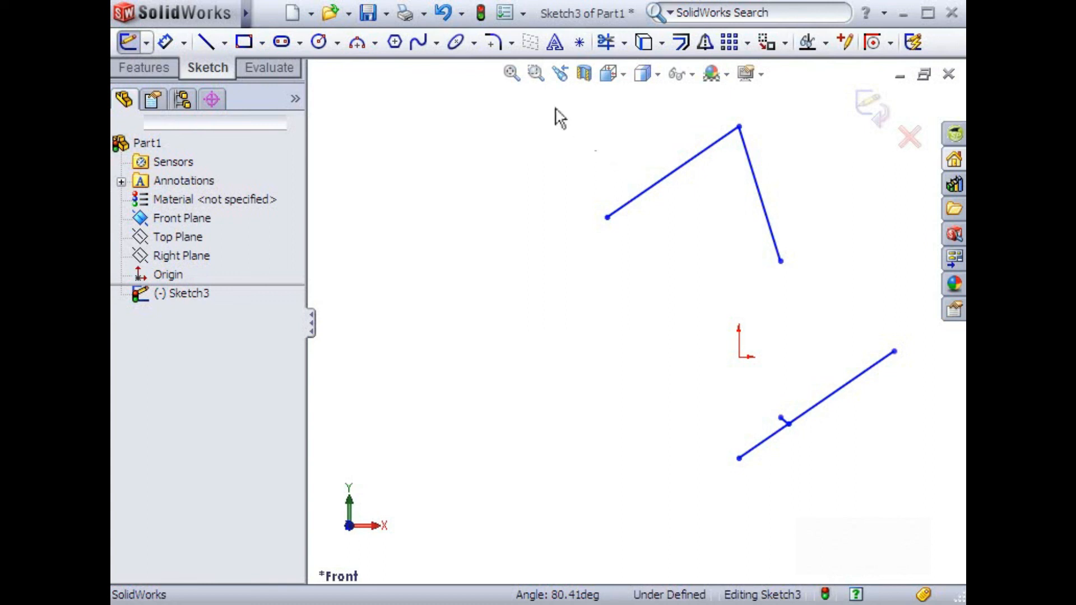
# Window-select the two upper lines and the short line by fully enclosing them, and clear the selection.
pyautogui.moveTo(541, 102)
pyautogui.mouseDown()
pyautogui.moveTo(777, 287)
pyautogui.moveTo(829, 308)
pyautogui.mouseUp()
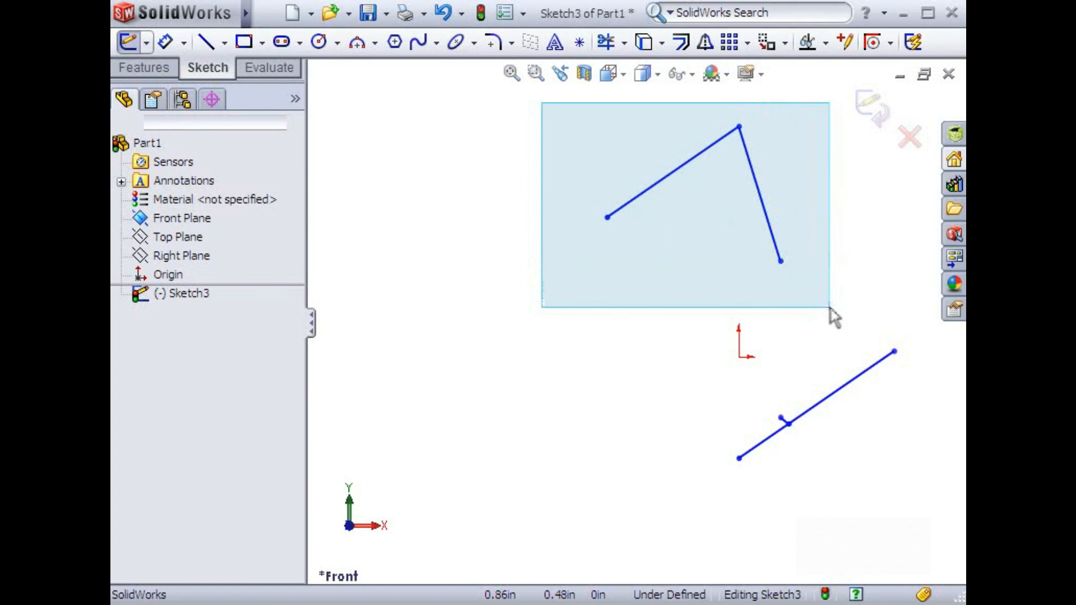
pyautogui.moveTo(829, 308); pyautogui.dragTo(850, 436)
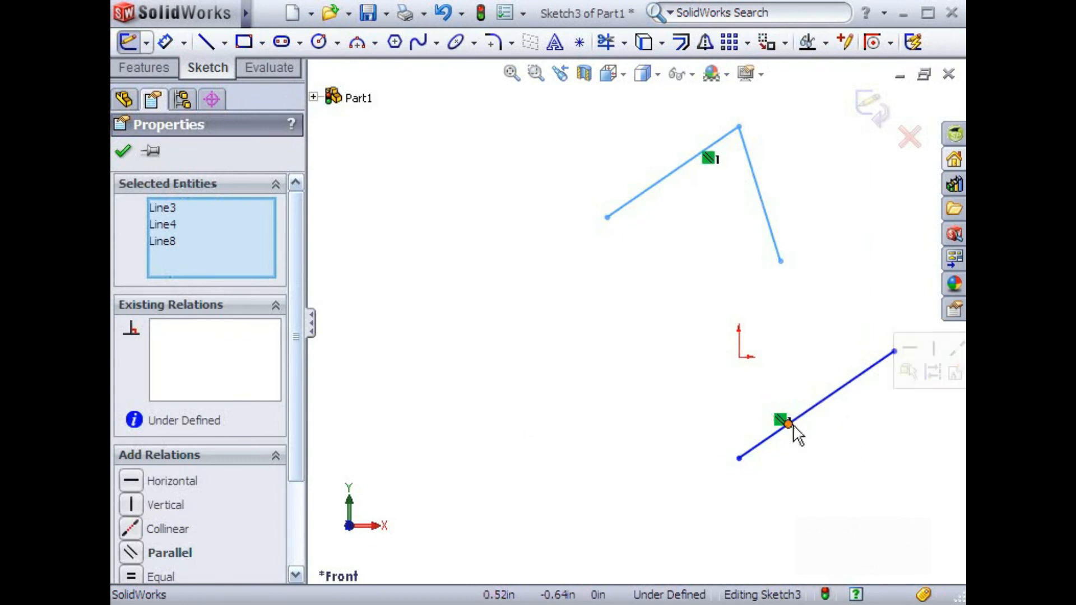
pyautogui.click(849, 437)
# Select all four remaining sketch lines with a crossing selection that touches each of them.
pyautogui.moveTo(885, 429); pyautogui.dragTo(646, 177)
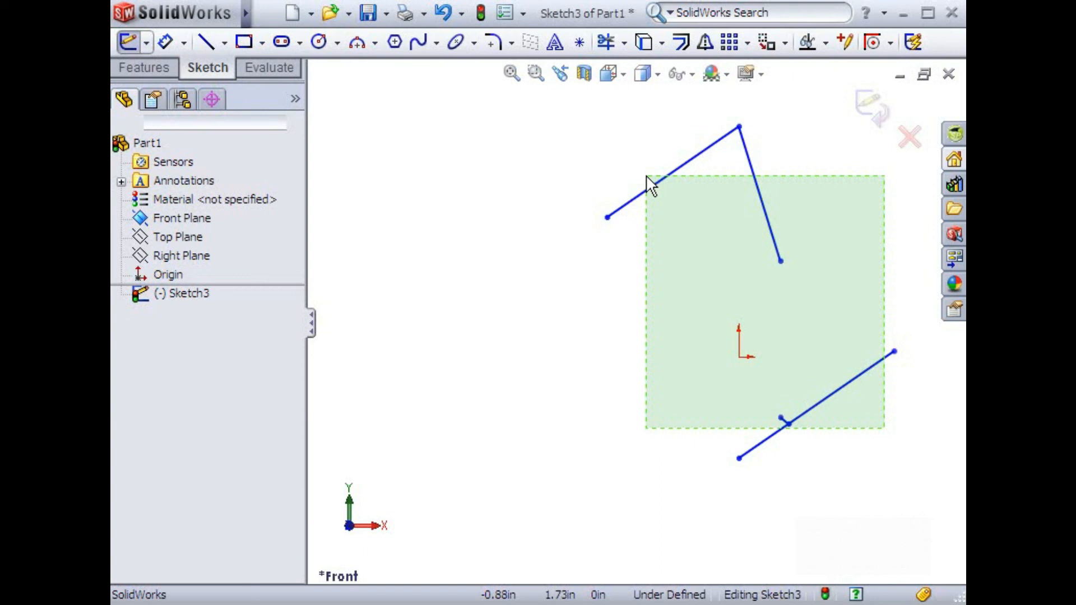
pyautogui.moveTo(646, 177); pyautogui.dragTo(645, 177)
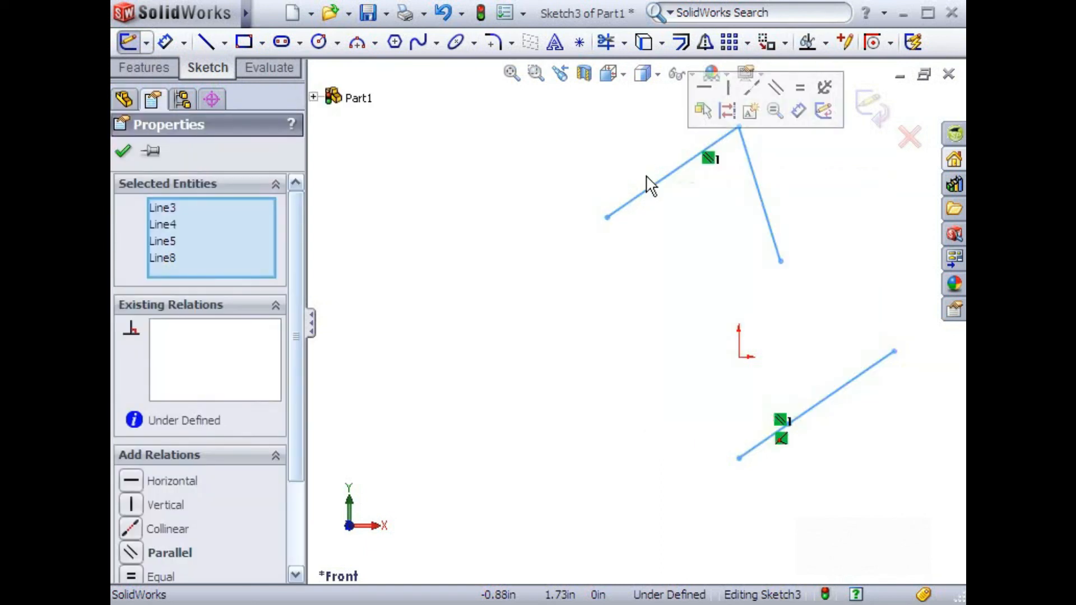